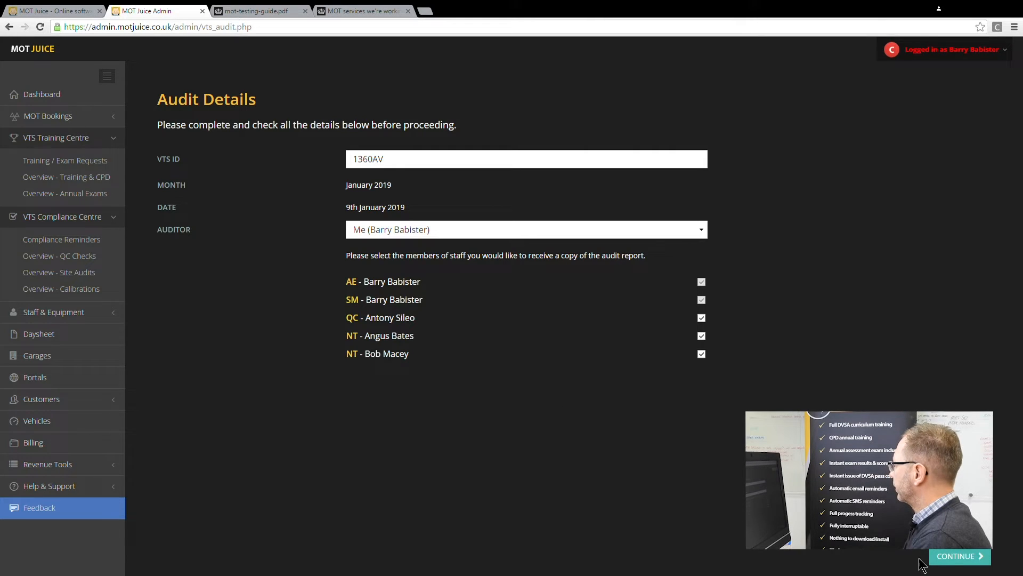
Step: Accept the audit details and select all four staff members to receive the System Security reminder email, then continue to Customer Areas
{"action": "left_click", "coordinate": [960, 556]}
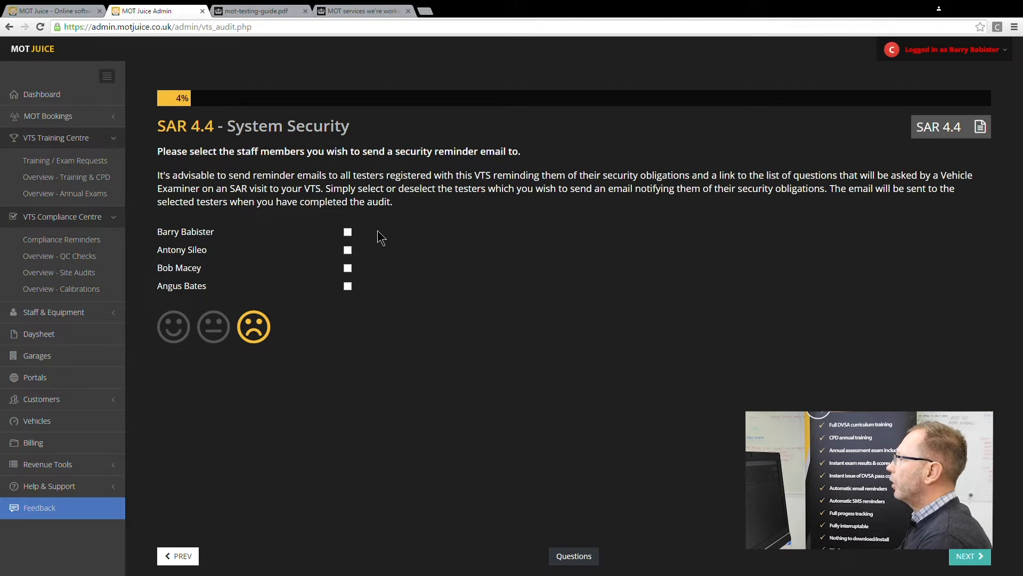
{"action": "left_click", "coordinate": [348, 249]}
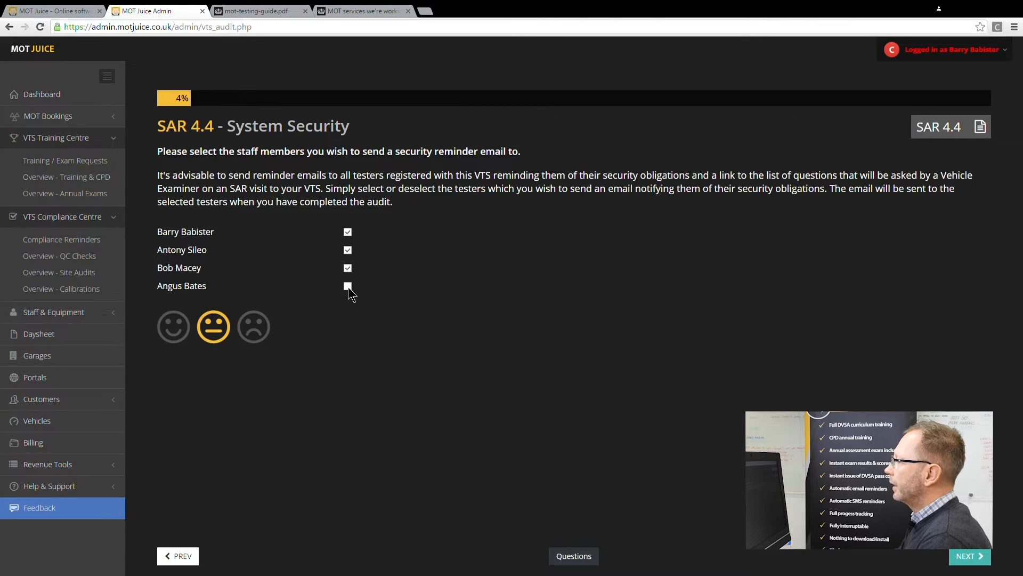
{"action": "left_click", "coordinate": [347, 286]}
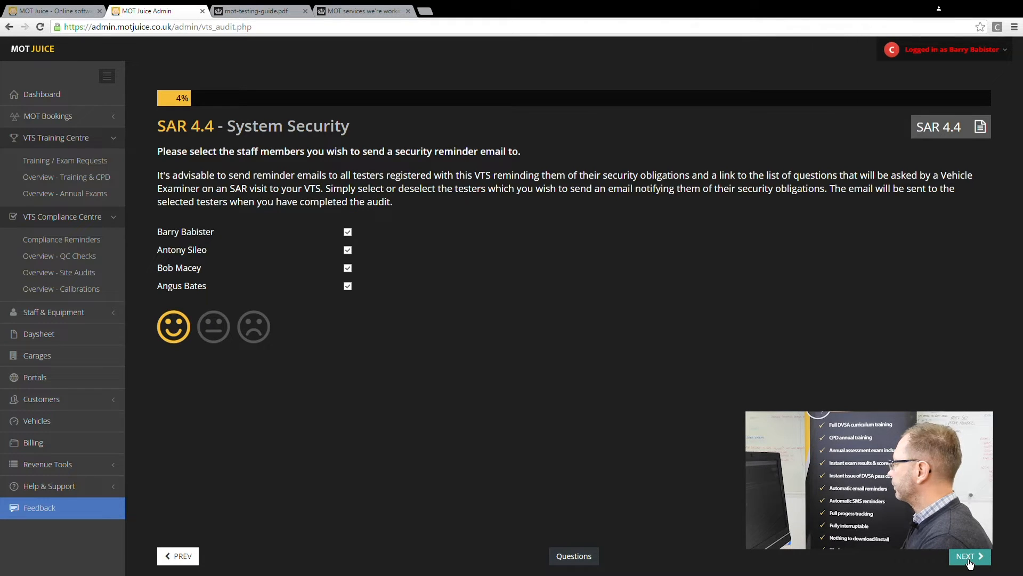
{"action": "left_click", "coordinate": [969, 558]}
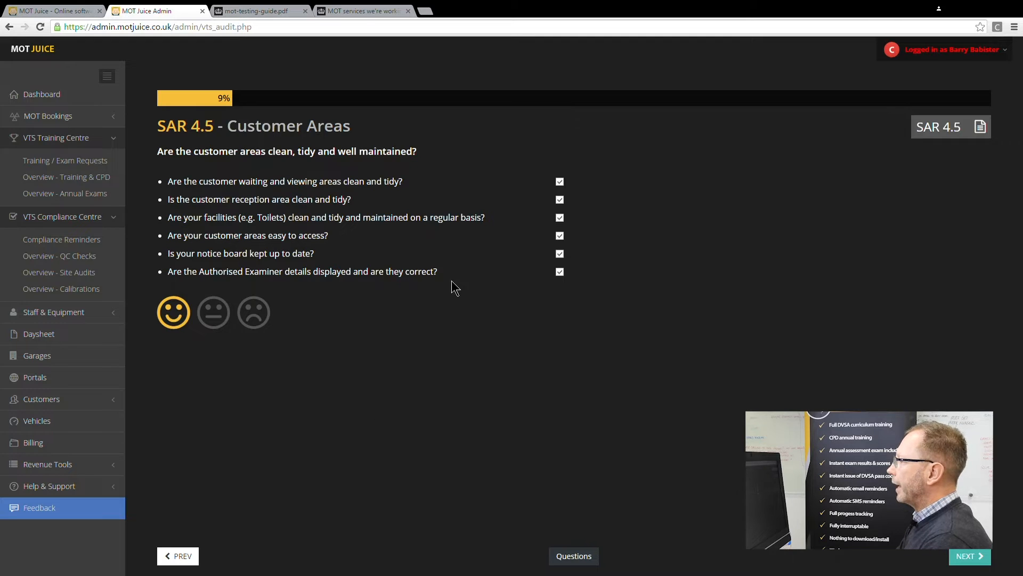
Step: Clear the Customer Areas checks except the waiting and viewing areas item, and tick them all again
{"action": "left_click", "coordinate": [560, 182]}
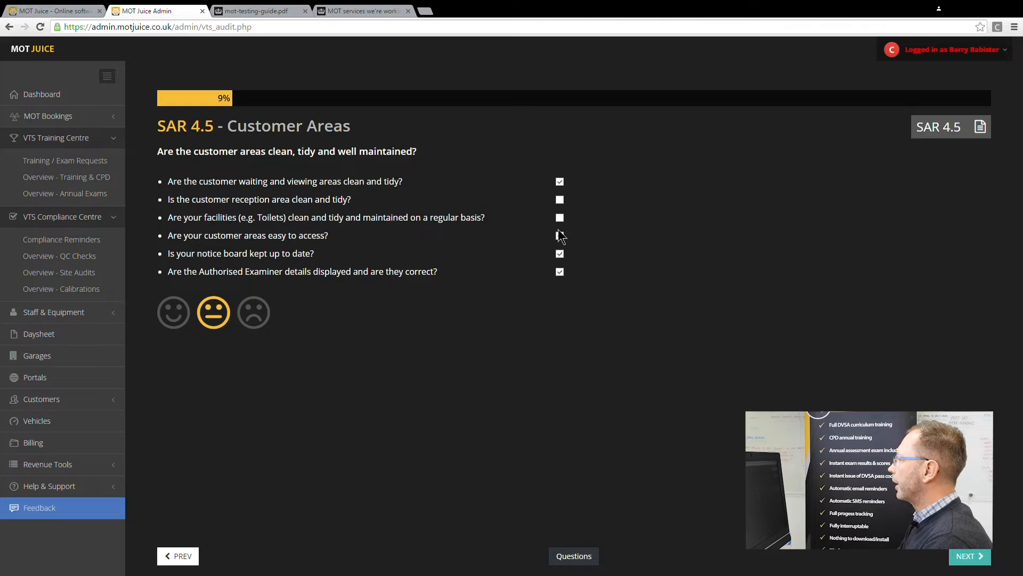
{"action": "left_click", "coordinate": [560, 253]}
{"action": "left_click", "coordinate": [559, 271]}
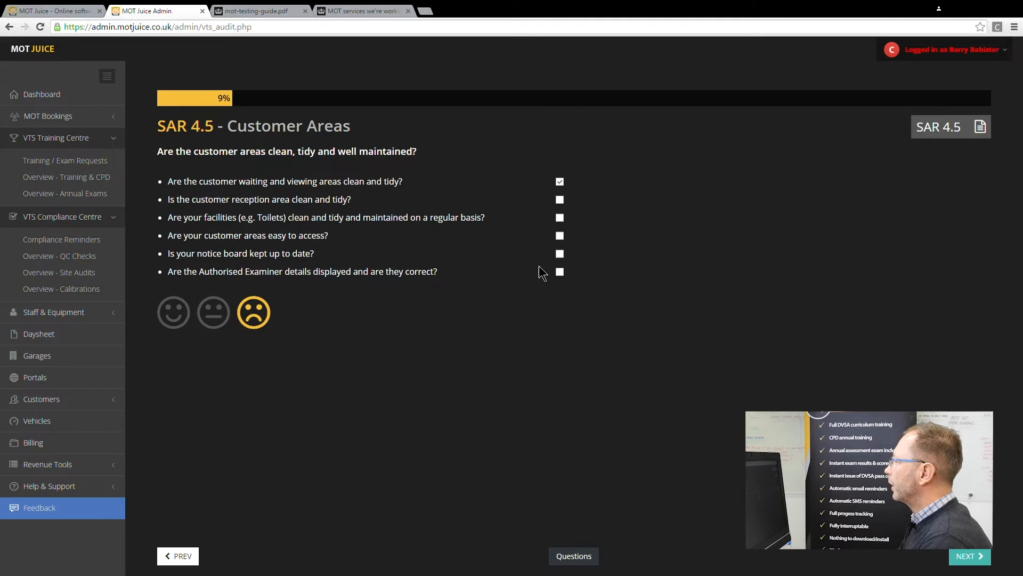
{"action": "left_click", "coordinate": [560, 272]}
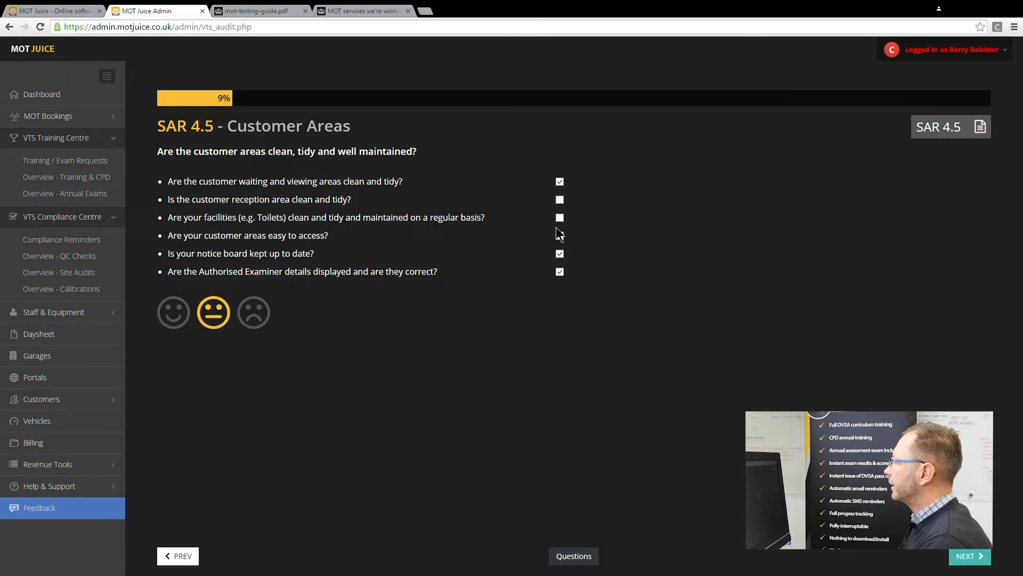
{"action": "left_click", "coordinate": [560, 200]}
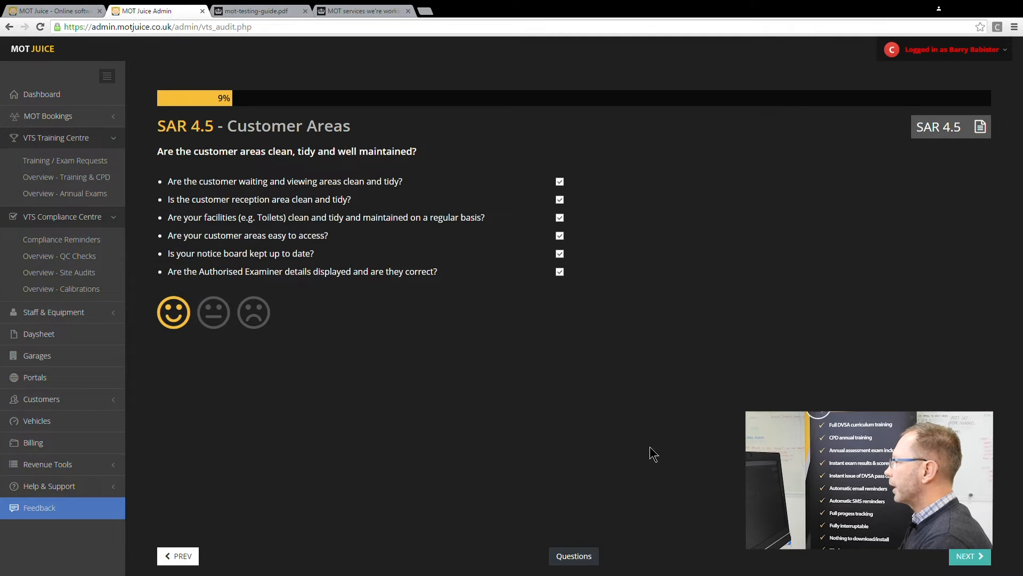
Step: In Notices & Public Information, tick the prominent notice board and VT9A part I and II items, and continue to Workload Management
{"action": "left_click", "coordinate": [959, 561]}
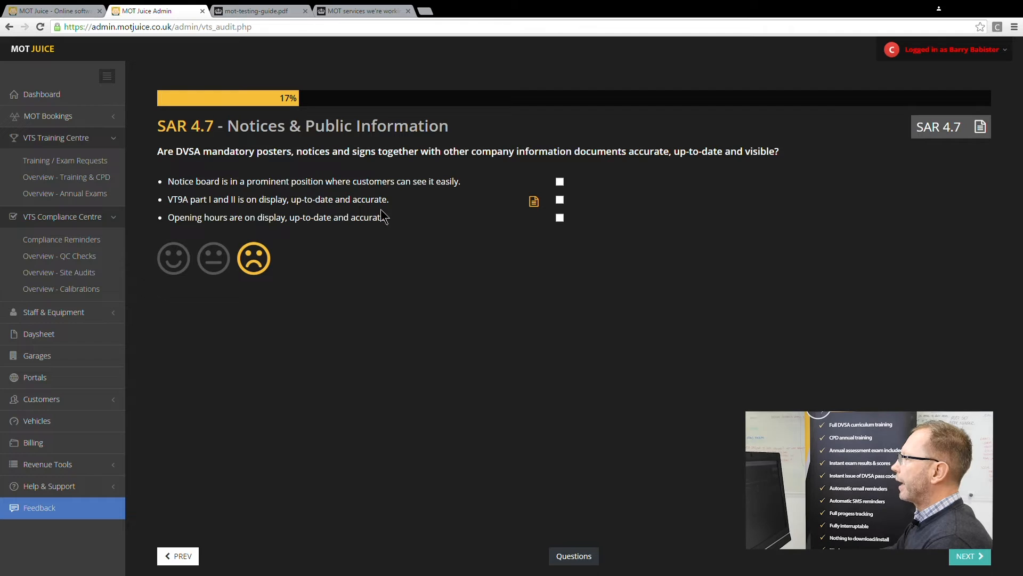
{"action": "left_click", "coordinate": [560, 181]}
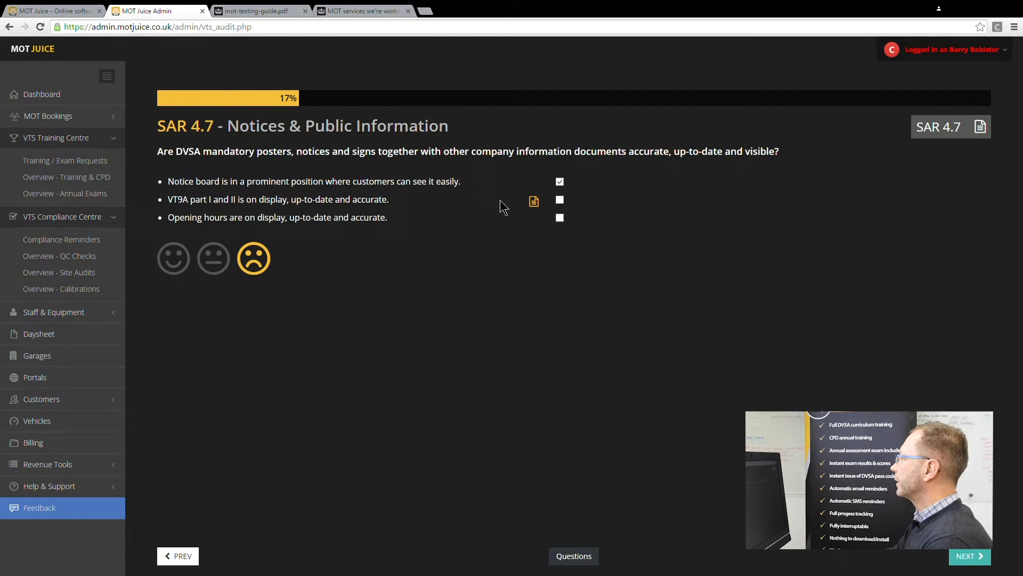
{"action": "left_click", "coordinate": [560, 200]}
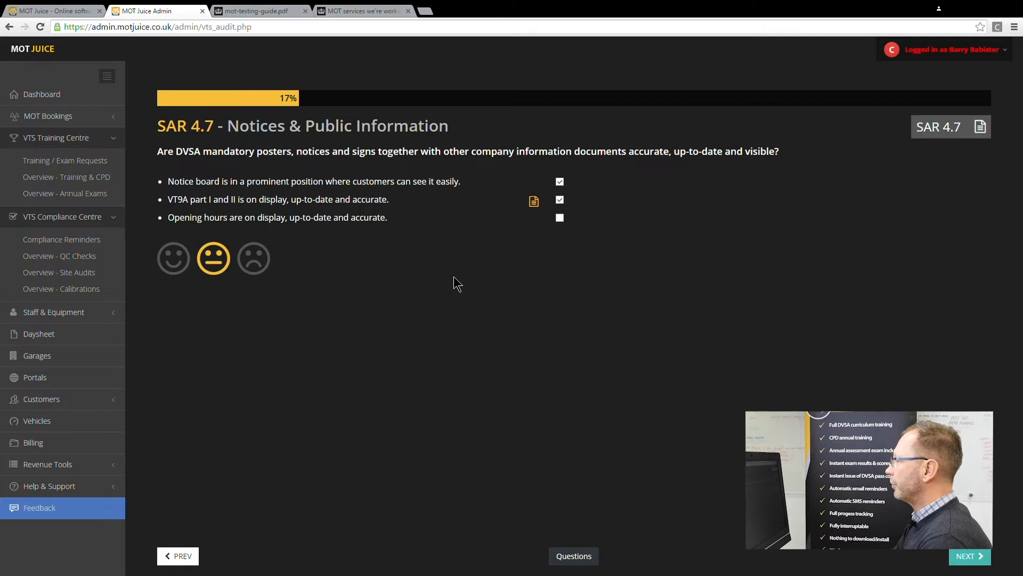
{"action": "left_click", "coordinate": [970, 562]}
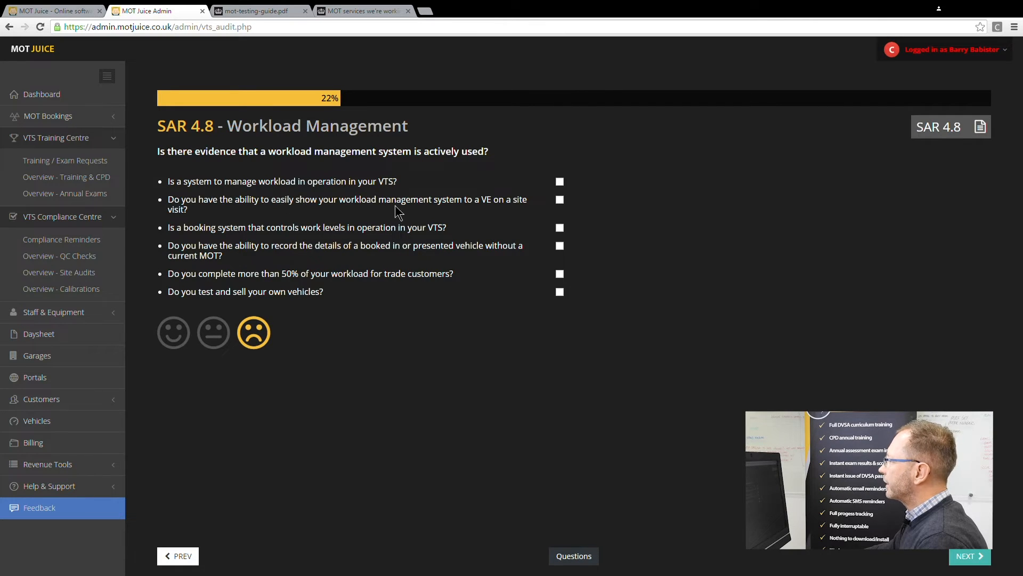
Step: Tick the workload system in operation item under Workload Management and all items under Scheme Changes, and continue to Codes Of Practice
{"action": "left_click", "coordinate": [560, 182]}
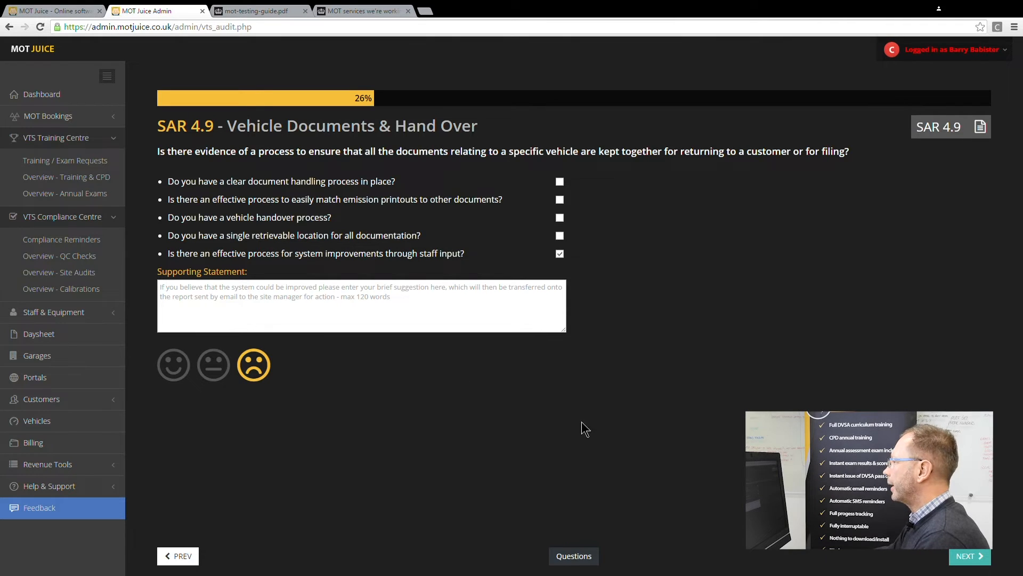
{"action": "left_click", "coordinate": [967, 561]}
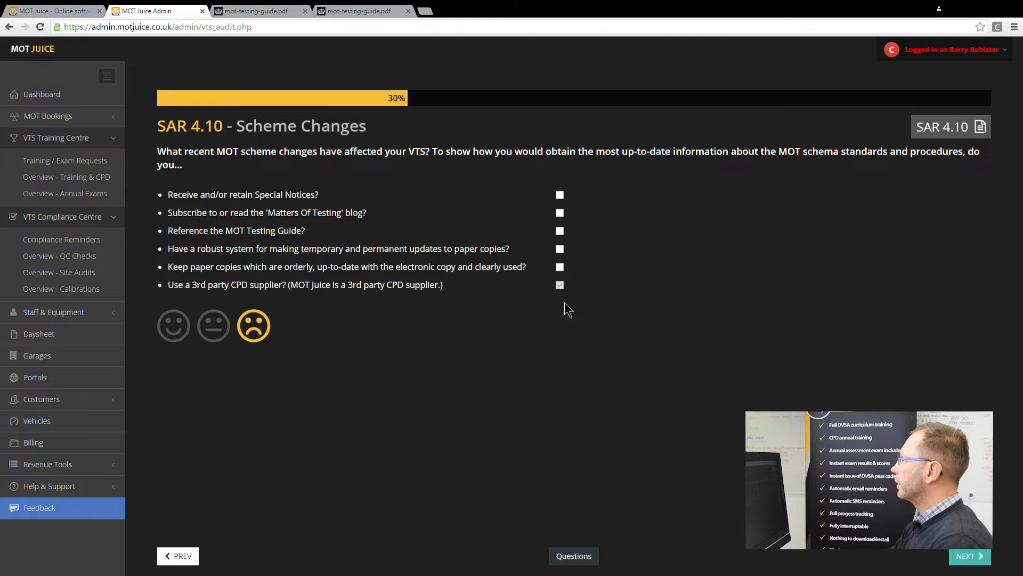
{"action": "left_click", "coordinate": [559, 197]}
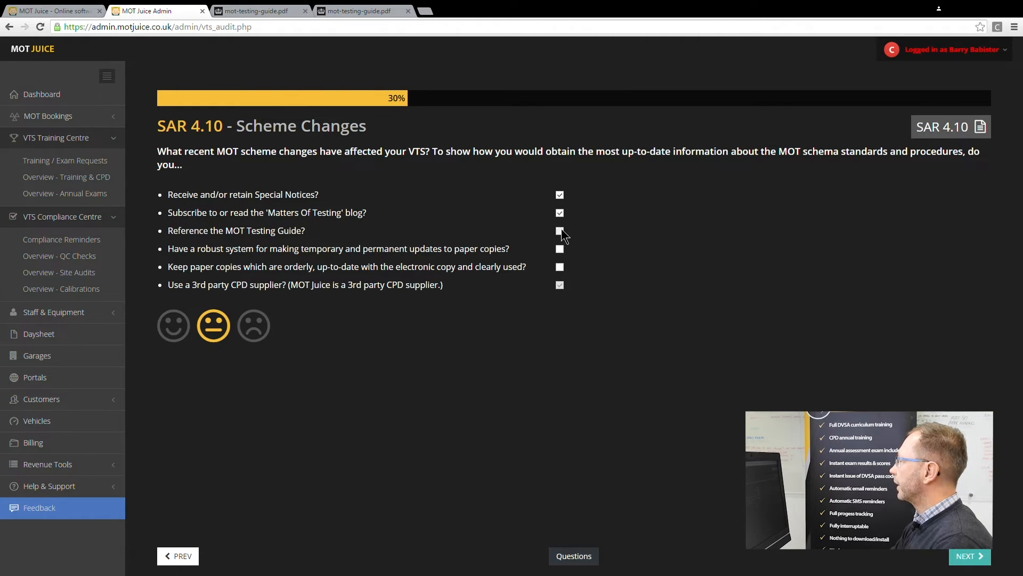
{"action": "left_click", "coordinate": [560, 266]}
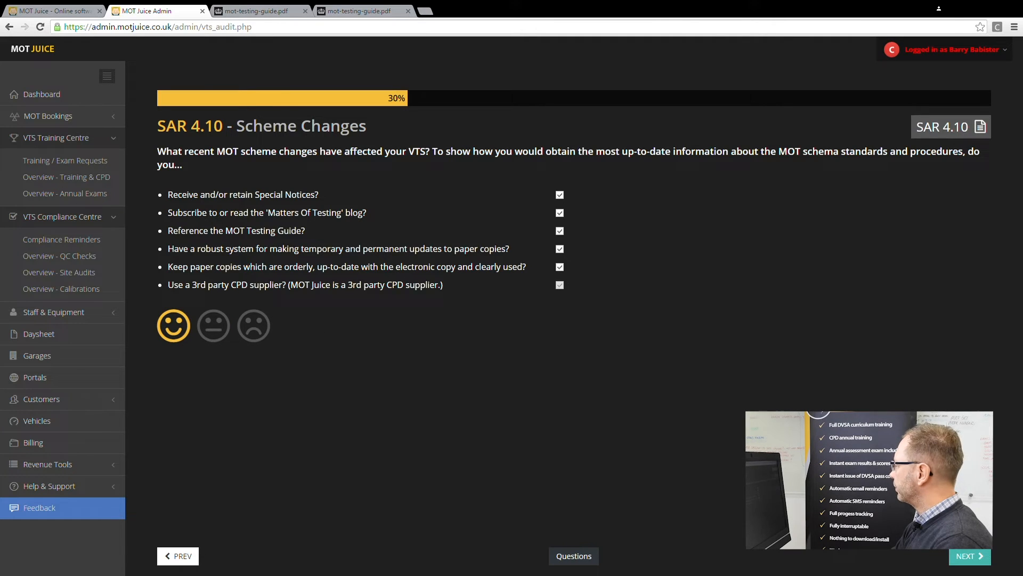
{"action": "left_click", "coordinate": [969, 556]}
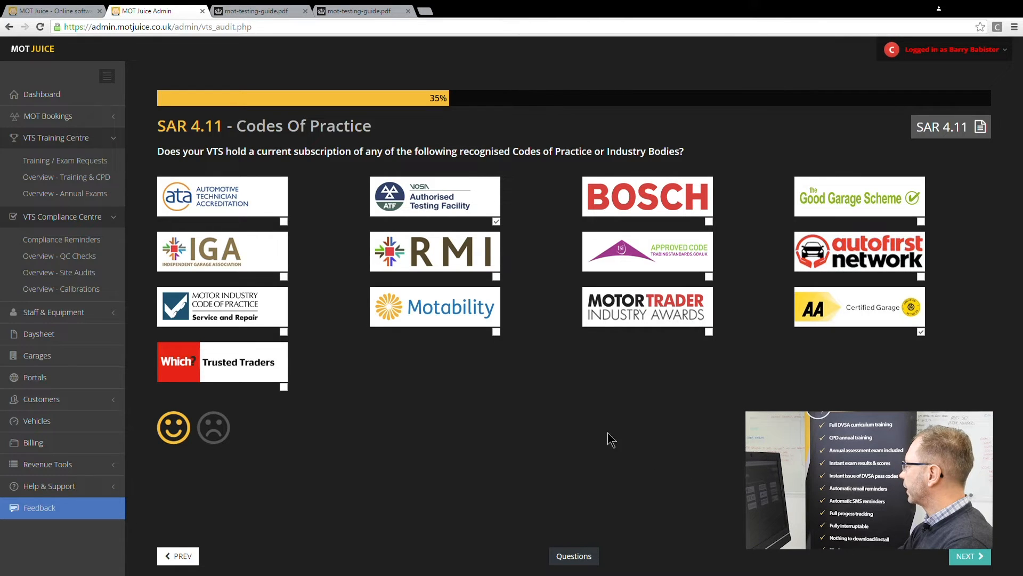
Step: Tick the full staff quota and recruit-and-retain items under Staff Retention, and the bonus or incentive contracts item under Incentives
{"action": "left_click", "coordinate": [963, 557]}
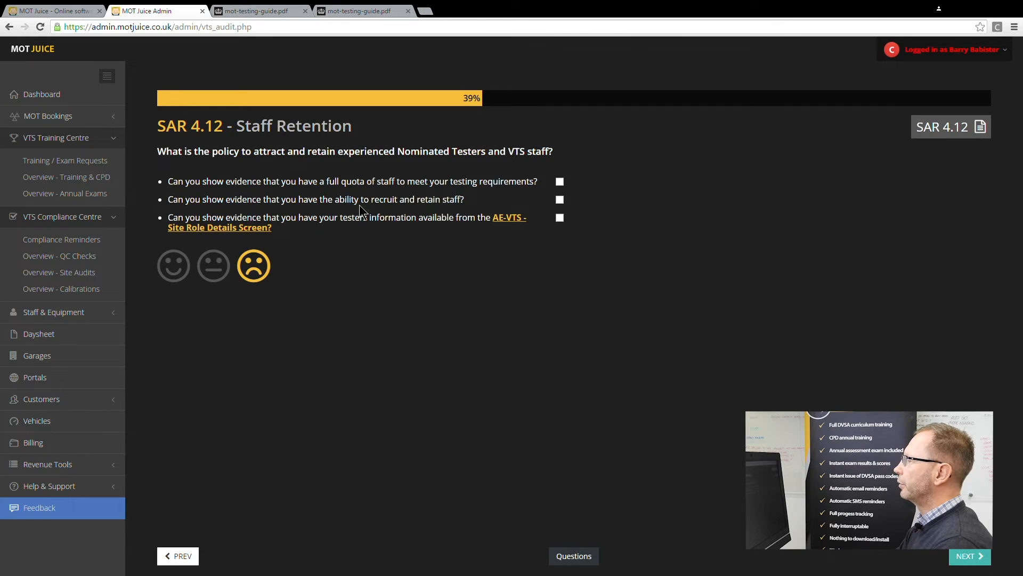
{"action": "left_click", "coordinate": [560, 199]}
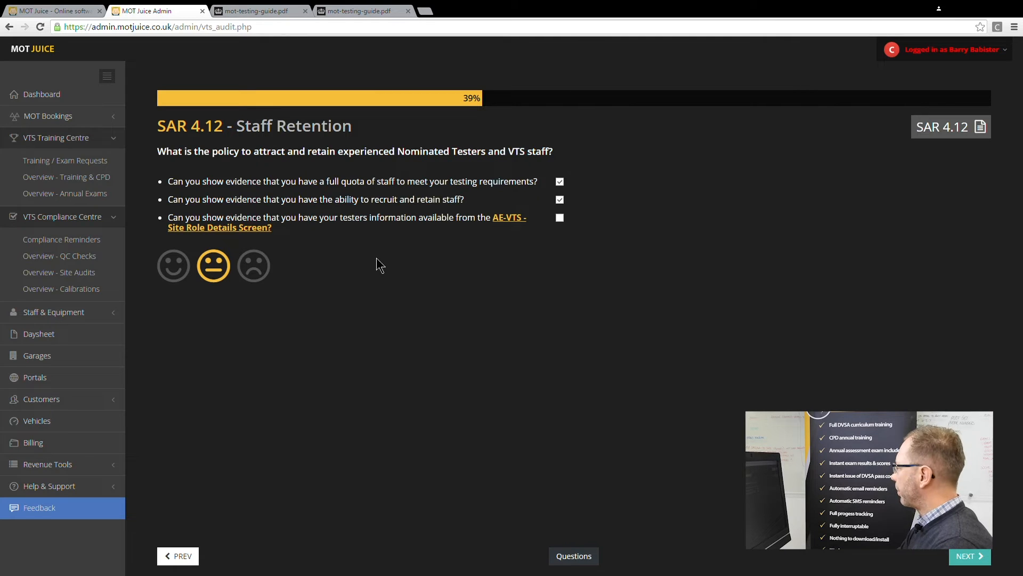
{"action": "left_click", "coordinate": [968, 564]}
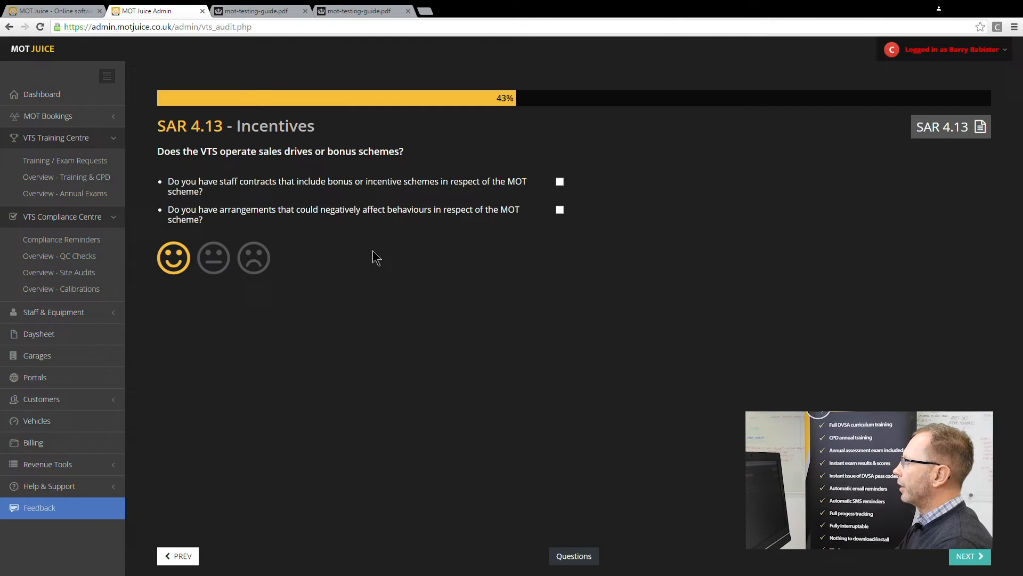
{"action": "left_click", "coordinate": [559, 182]}
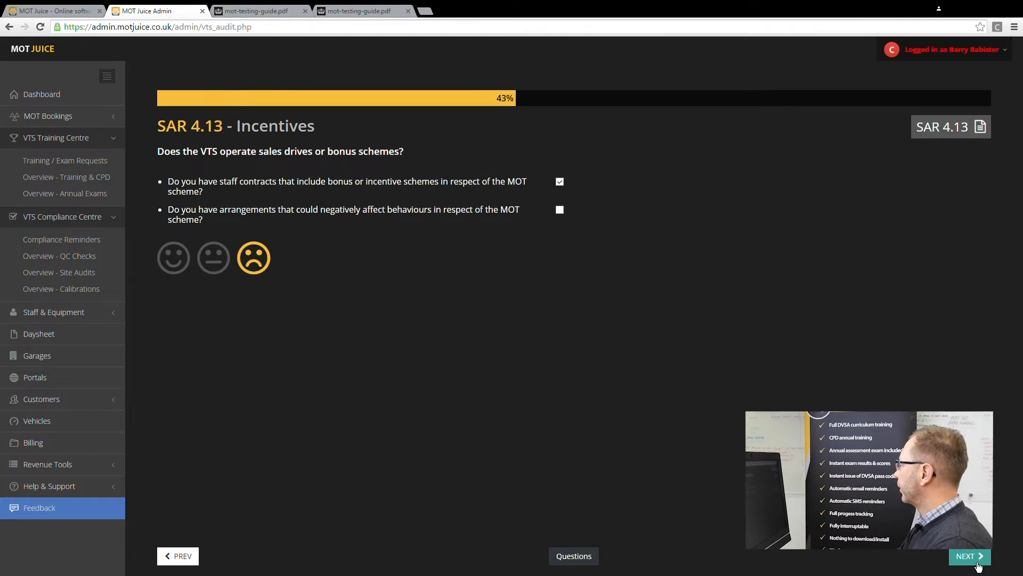
{"action": "left_click", "coordinate": [976, 562]}
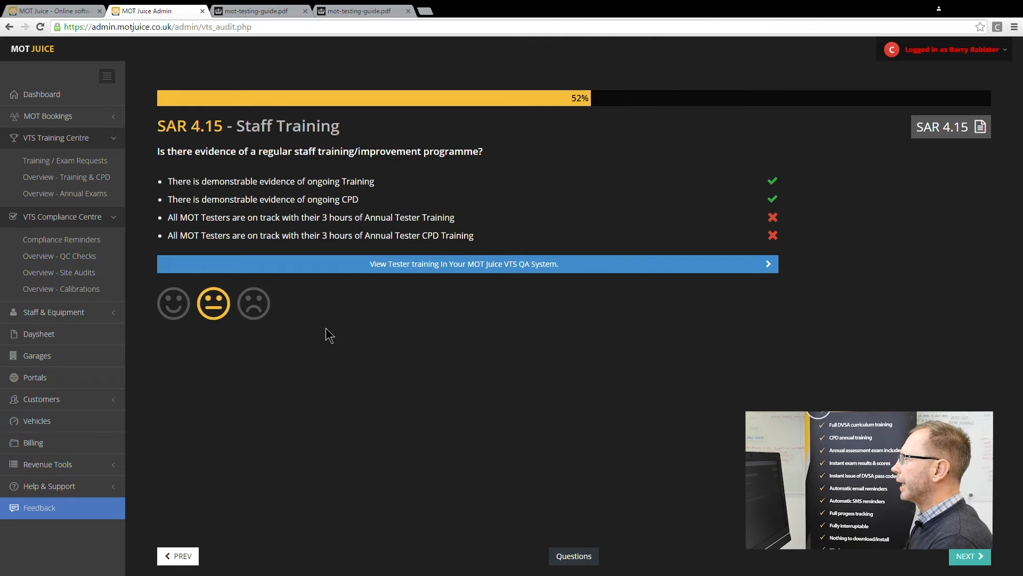
Step: Advance from Staff Training through Workplace Throughput, Workshop Appearance and Equipment Management to Garage Hand Tool Management without changing any answers
{"action": "left_click", "coordinate": [968, 566]}
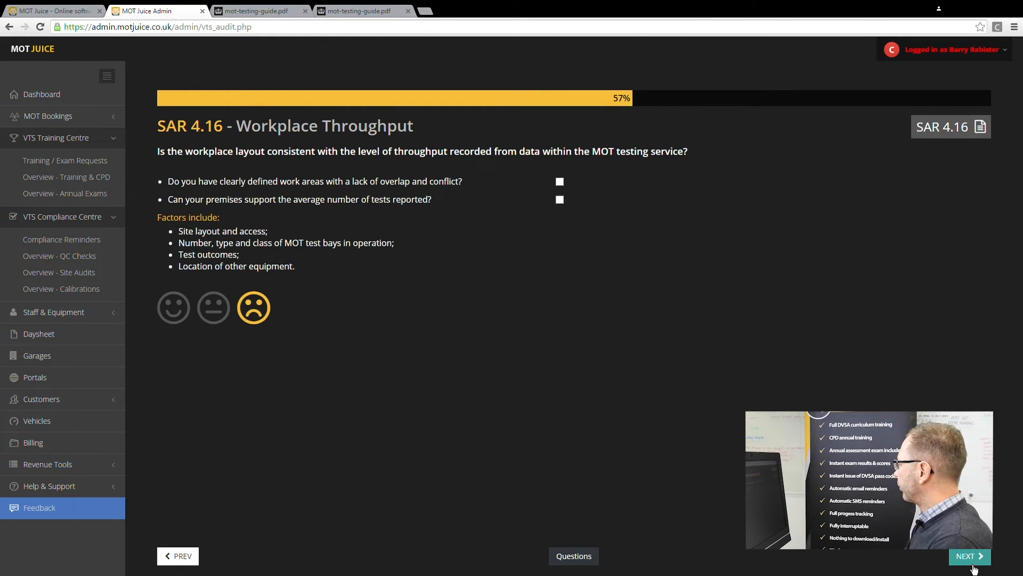
{"action": "left_click", "coordinate": [971, 566]}
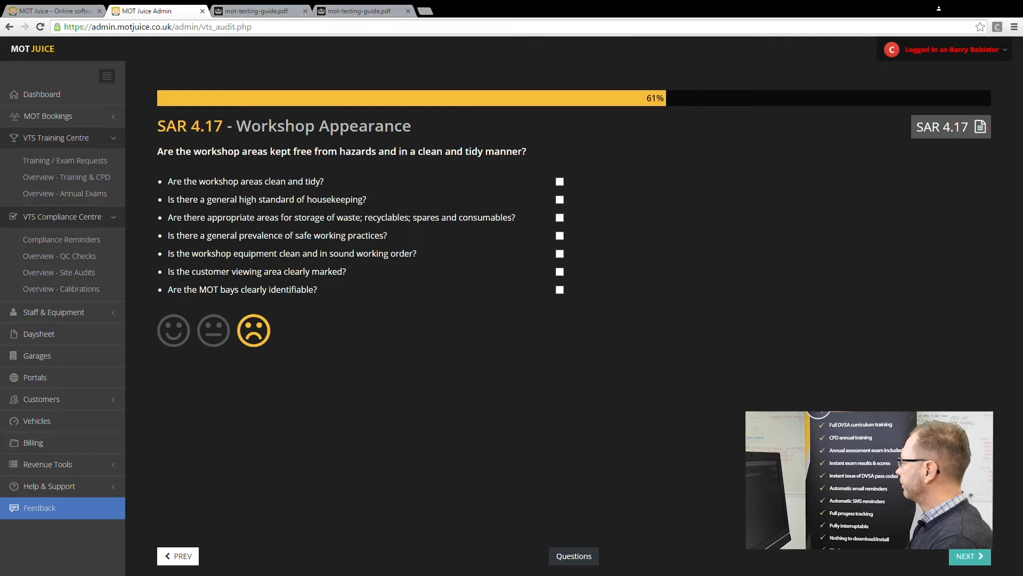
{"action": "left_click", "coordinate": [968, 562]}
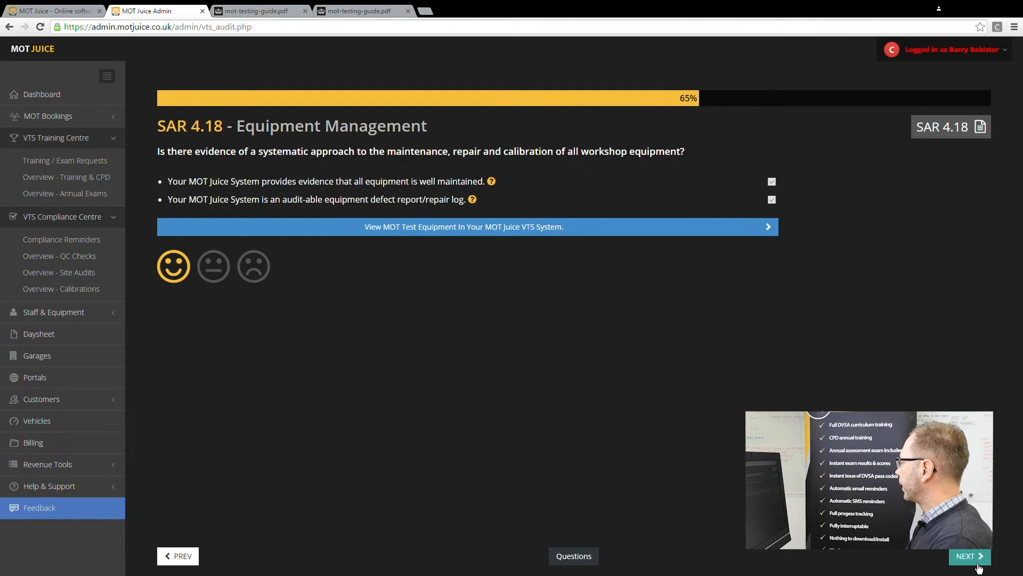
{"action": "left_click", "coordinate": [971, 563]}
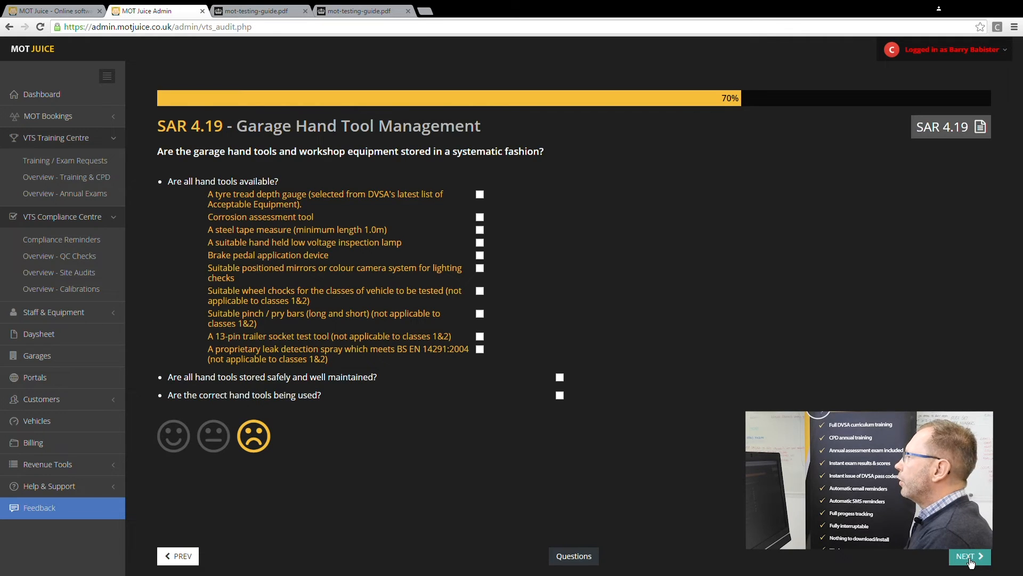
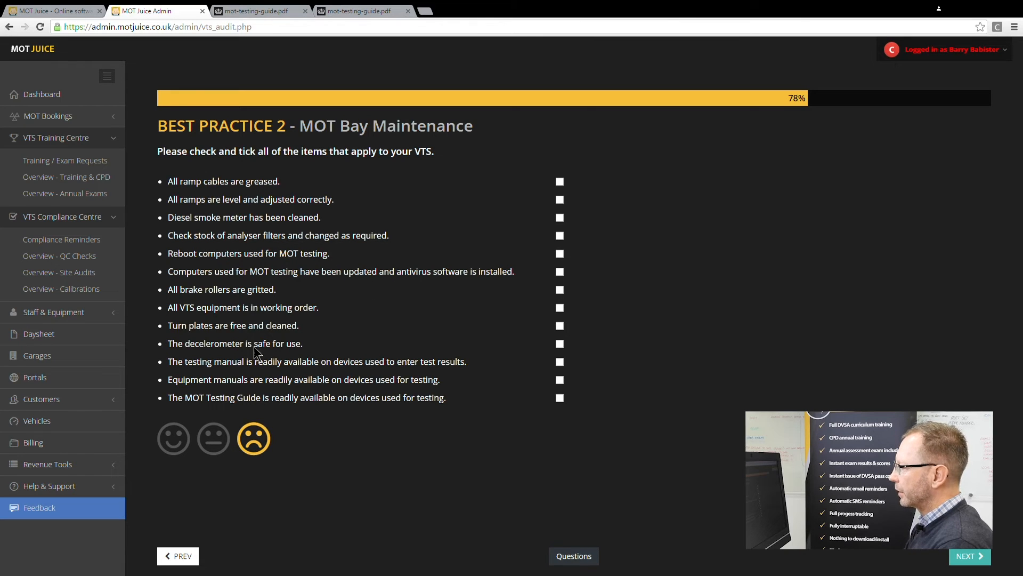
Step: Jump from MOT Bay Maintenance to the Review 2 Actions page through the question list, look over the actions and continue
{"action": "left_click", "coordinate": [579, 556]}
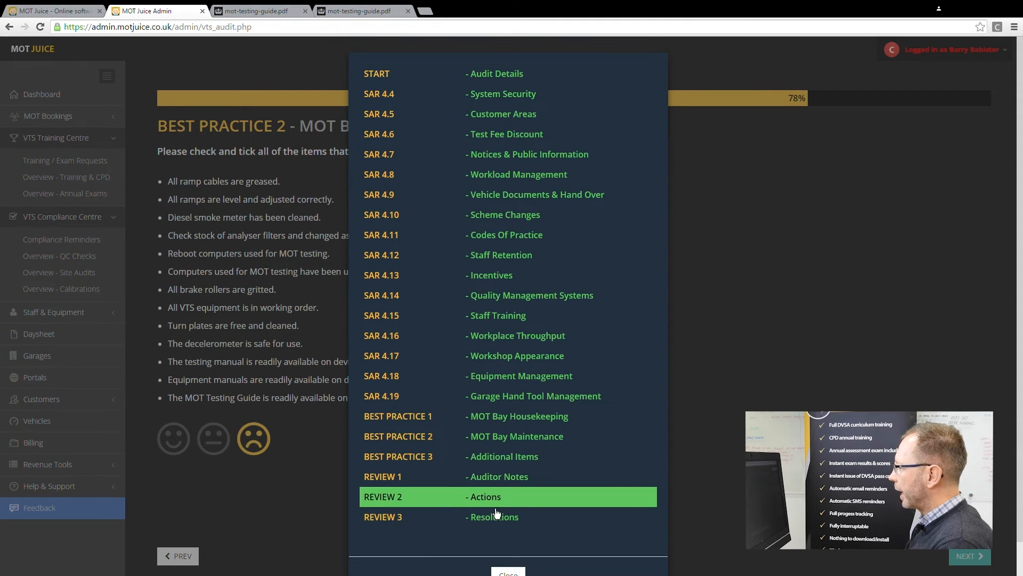
{"action": "left_click", "coordinate": [490, 499]}
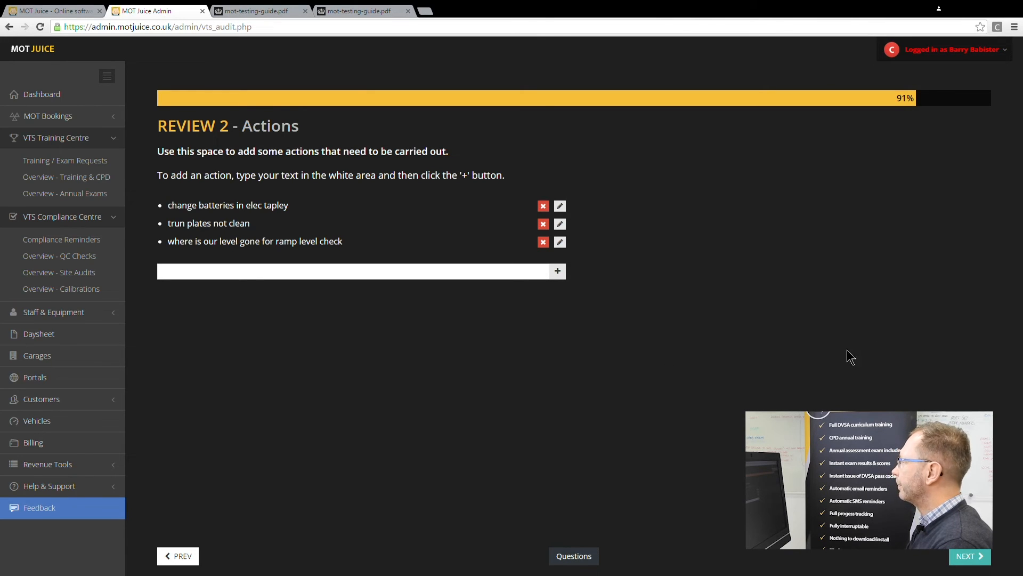
{"action": "left_click", "coordinate": [973, 560]}
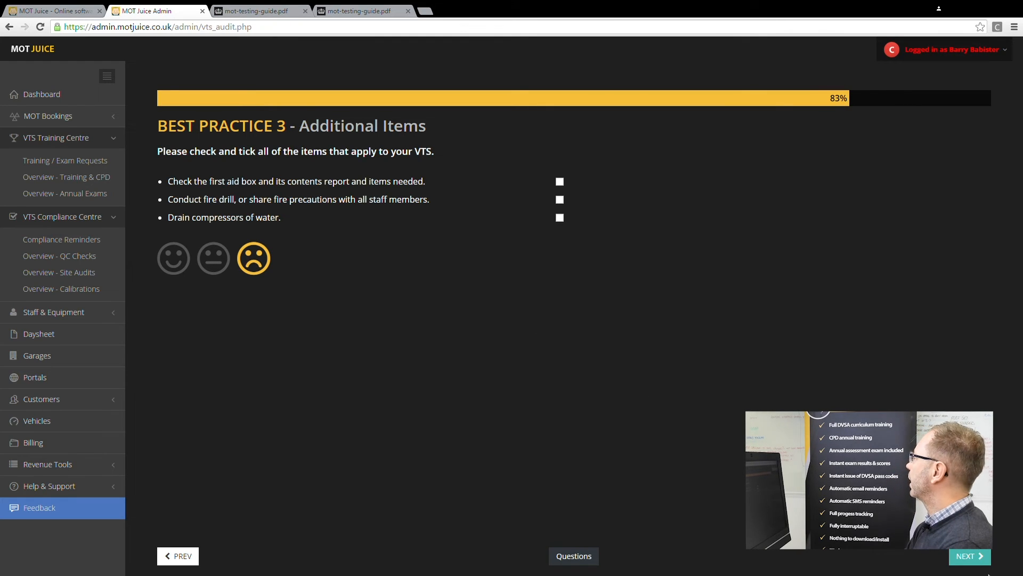
Step: Continue past Additional Items and Auditor Notes without filling them in, and add the review action "brake roller needs grit"
{"action": "left_click", "coordinate": [968, 558]}
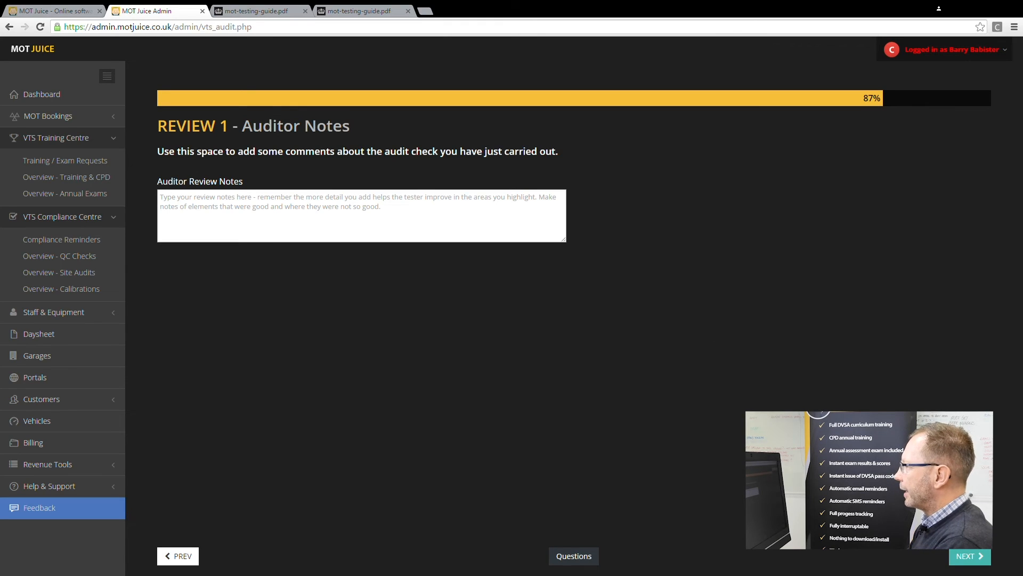
{"action": "left_click", "coordinate": [971, 563]}
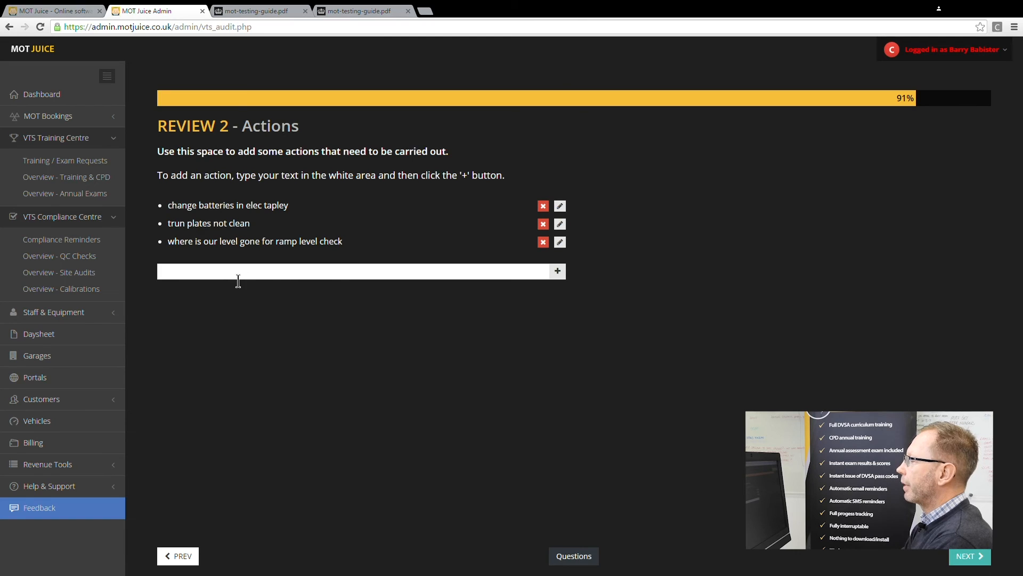
{"action": "left_click", "coordinate": [198, 277]}
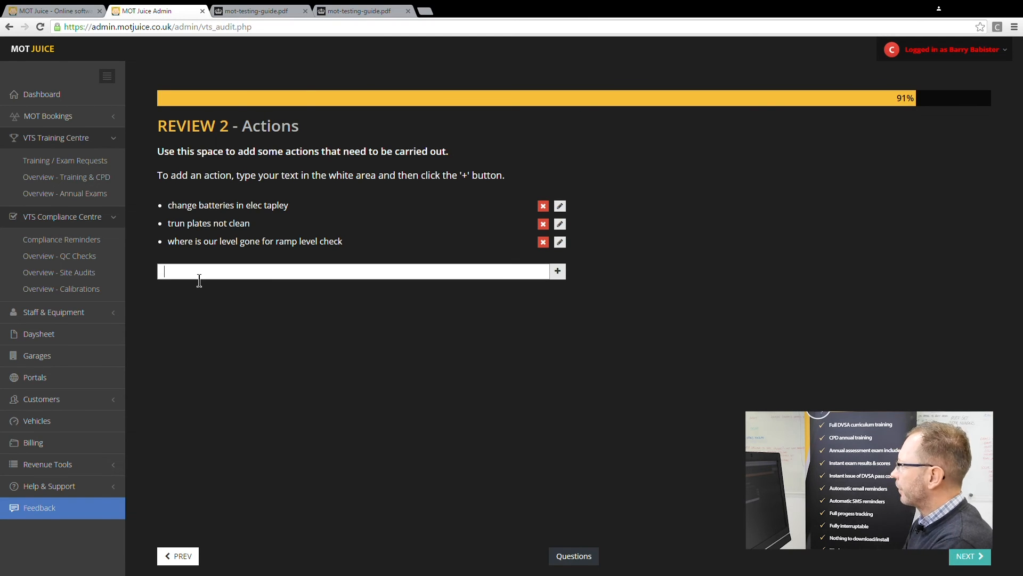
{"action": "type", "text": "brak"}
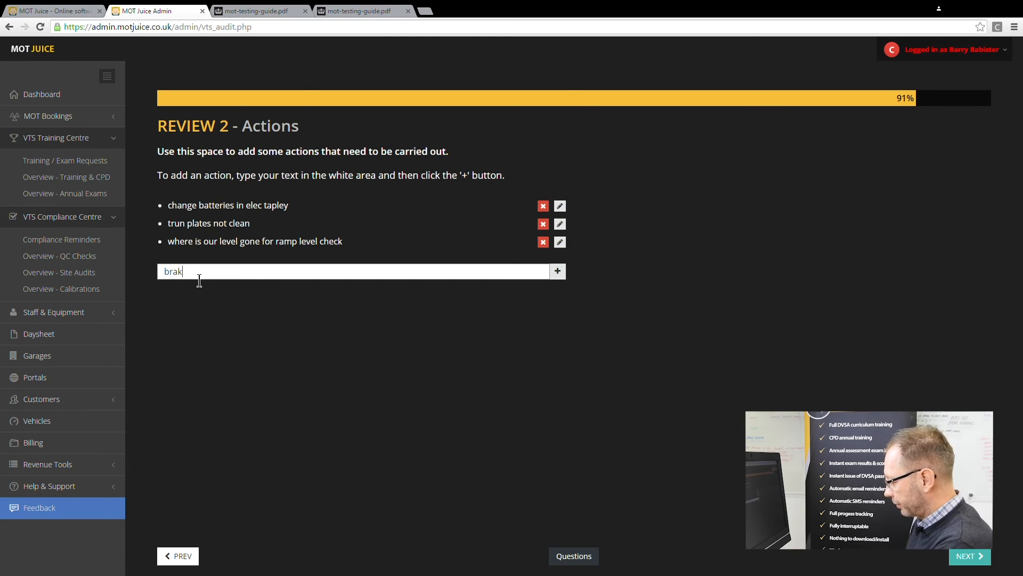
{"action": "type", "text": "e roller ne"}
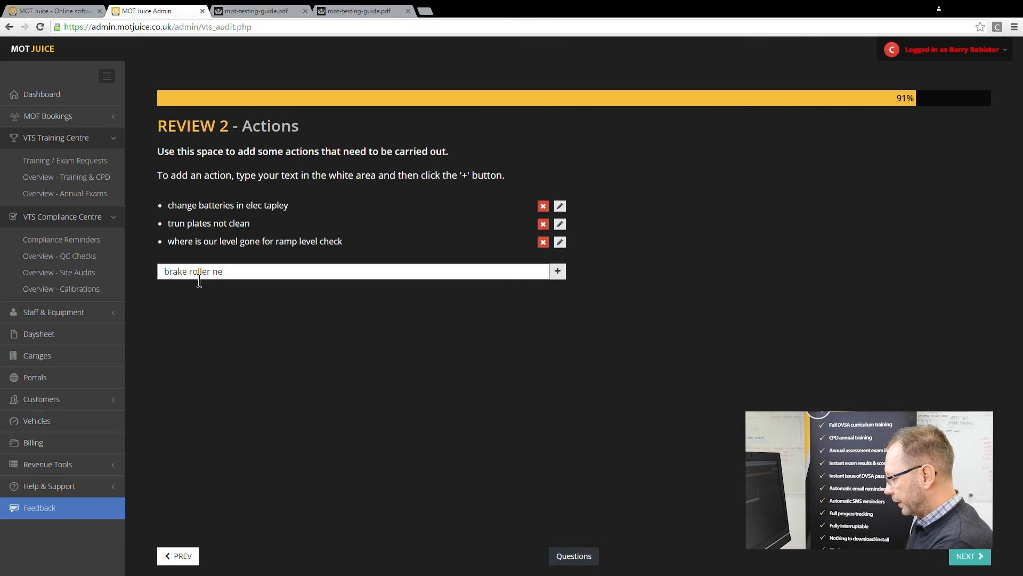
{"action": "type", "text": "eds grit"}
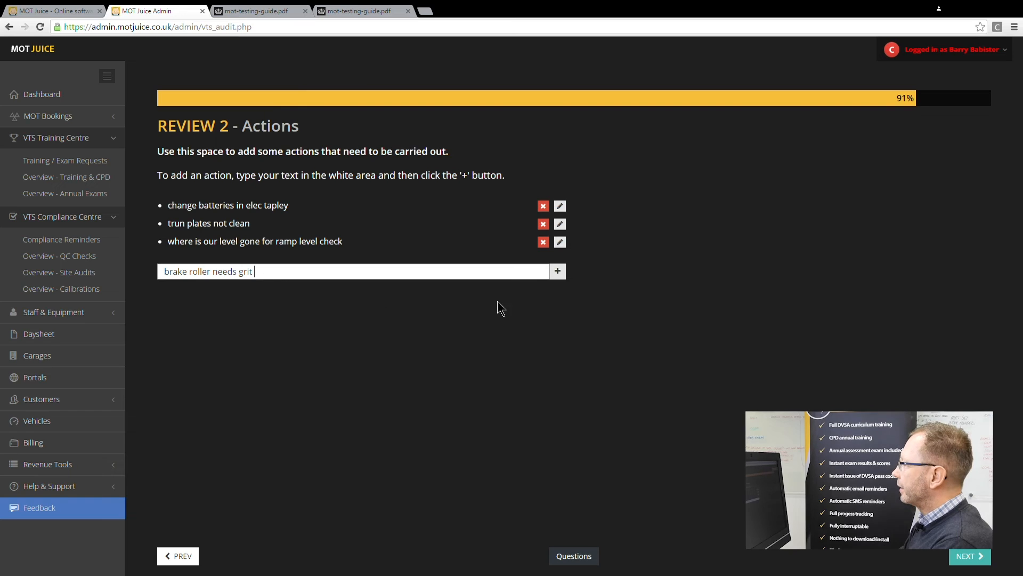
{"action": "left_click", "coordinate": [559, 273]}
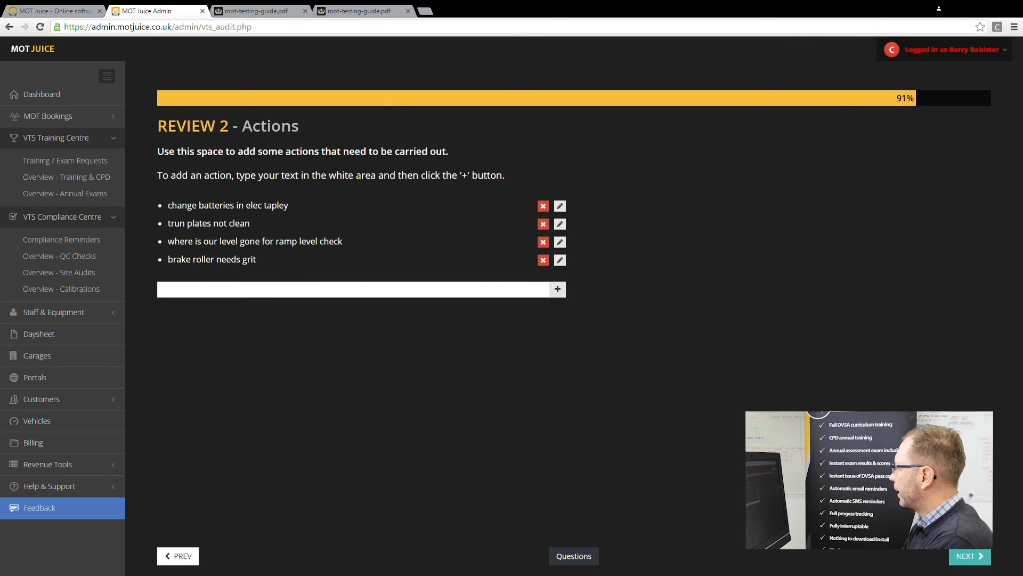
Step: Under Resolutions, mark both leak detector spray actions and the jack extension rubbers replacement as carried out, recheck the remaining actions and continue to audit completion
{"action": "left_click", "coordinate": [968, 563]}
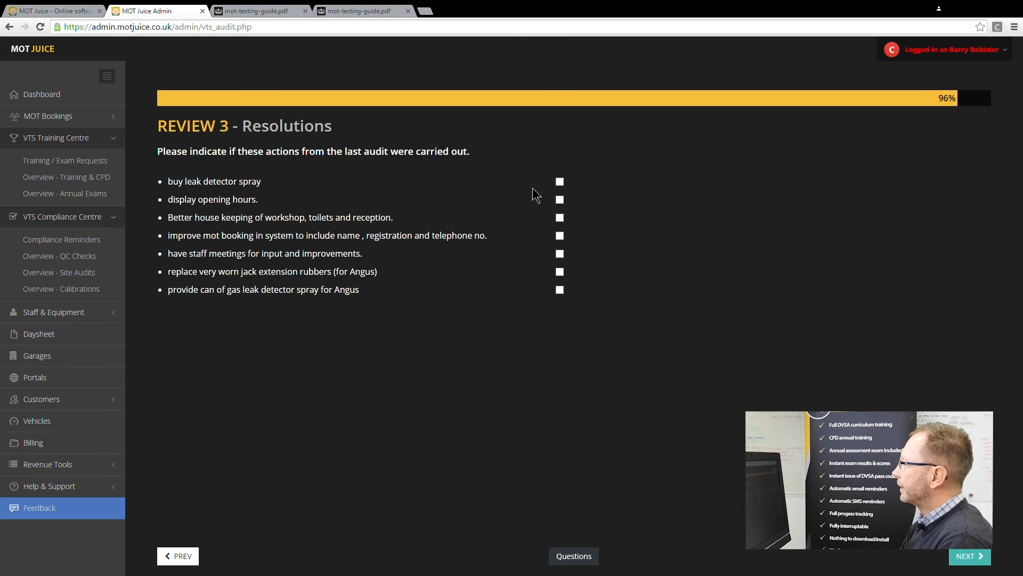
{"action": "left_click", "coordinate": [560, 182]}
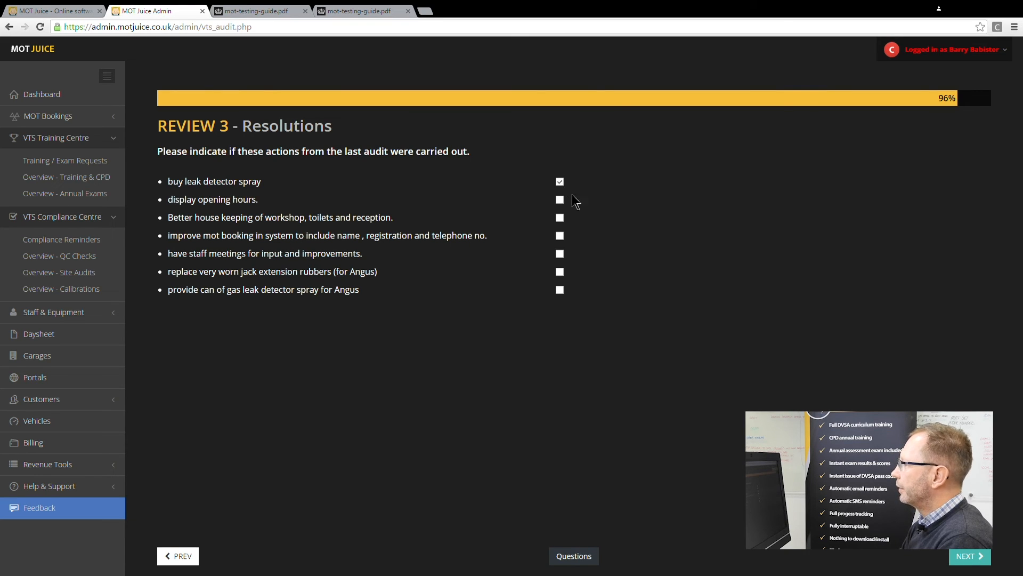
{"action": "left_click", "coordinate": [559, 271]}
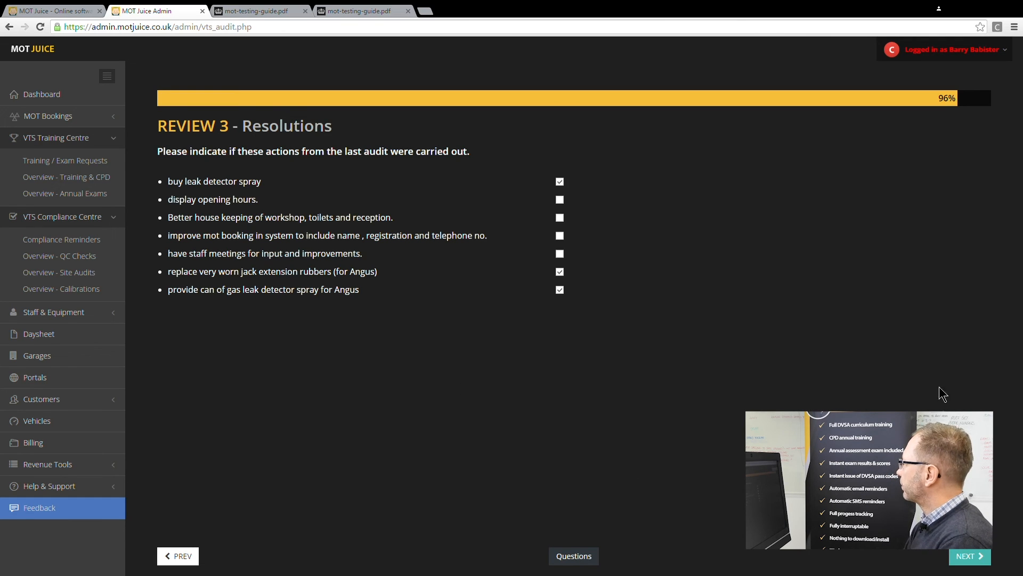
{"action": "key", "text": "Return"}
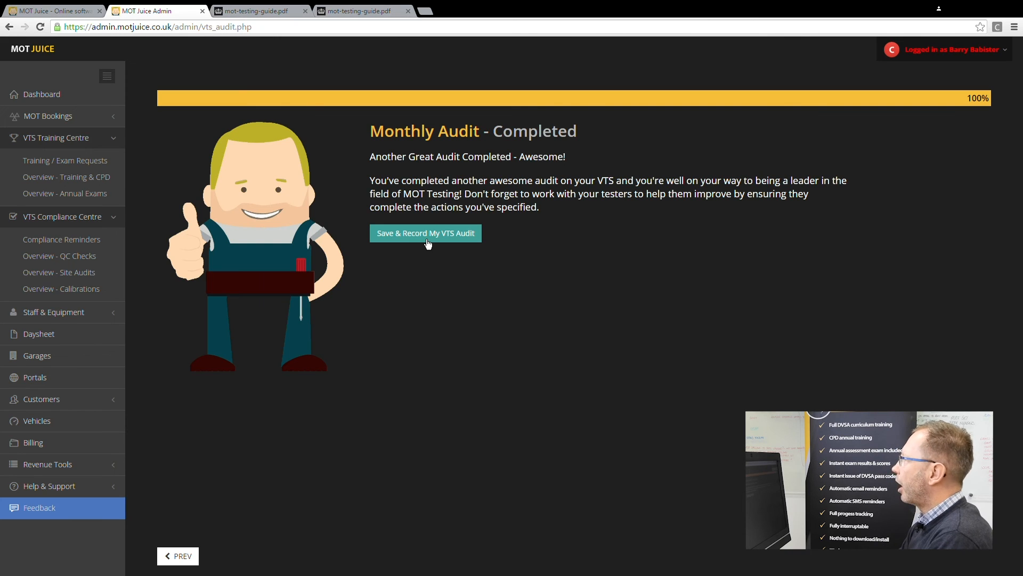
{"action": "left_click", "coordinate": [185, 559]}
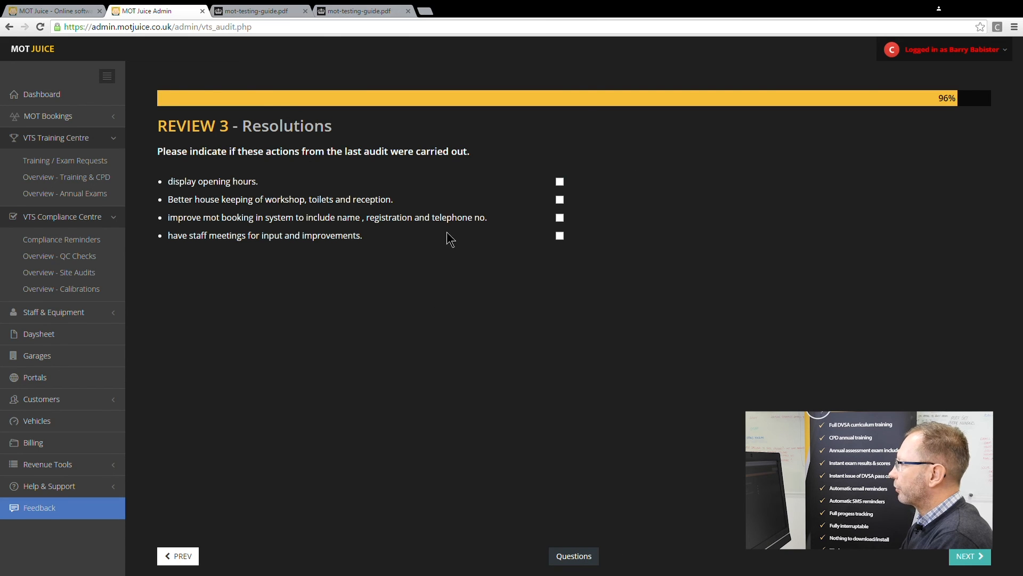
{"action": "left_click", "coordinate": [964, 563]}
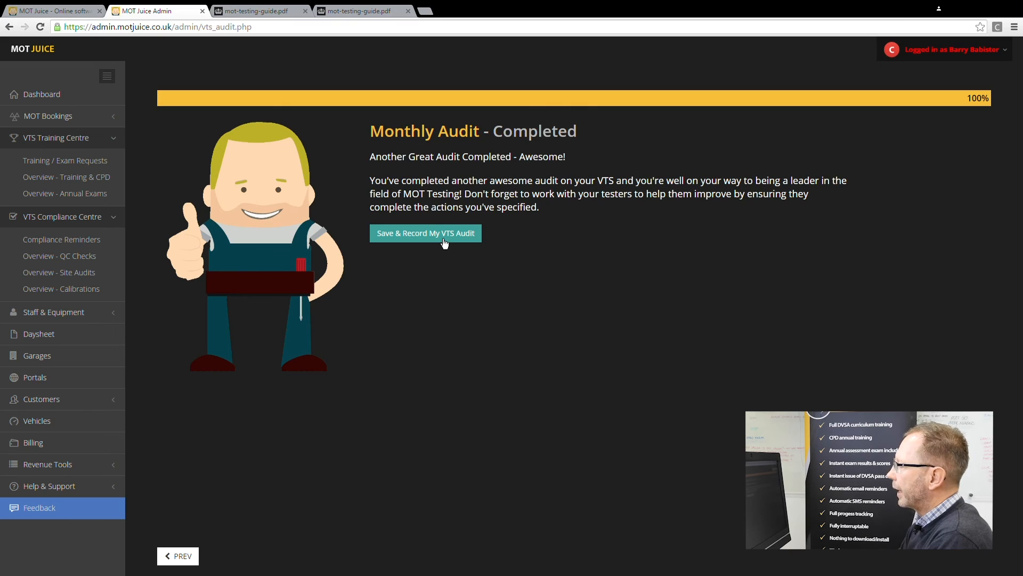